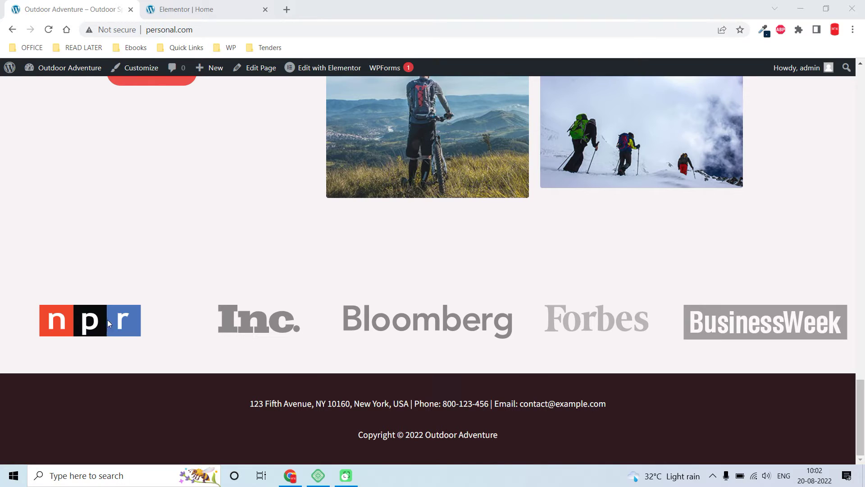
Switch to the 'Elementor | Home' tab to edit the home page in Elementor.
click(188, 13)
Delete the old brand-logo carousel from the home page.
scroll(391, 243, down, 20)
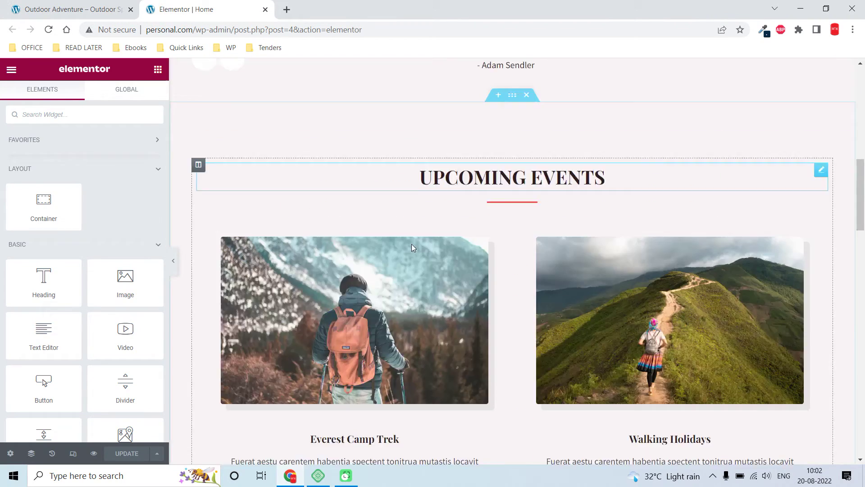
scroll(506, 216, up, 3)
right_click(522, 284)
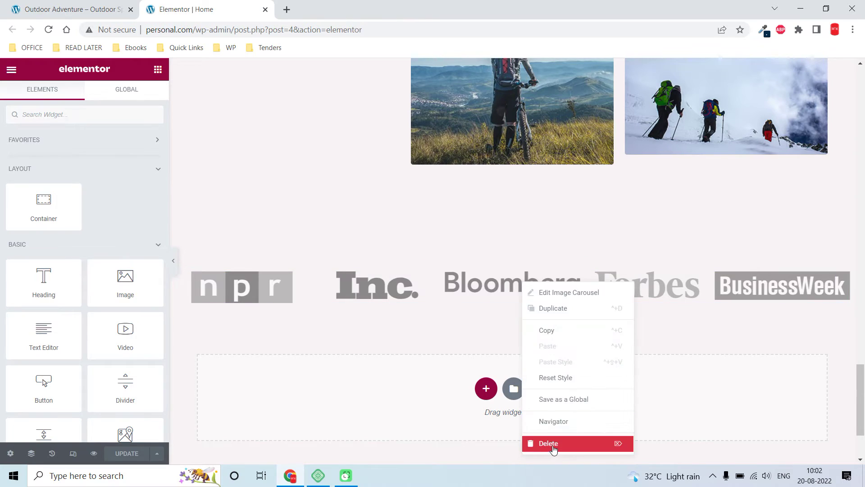
click(556, 443)
Search widgets for 'car' and drop an Image Carousel into the empty section.
click(80, 115)
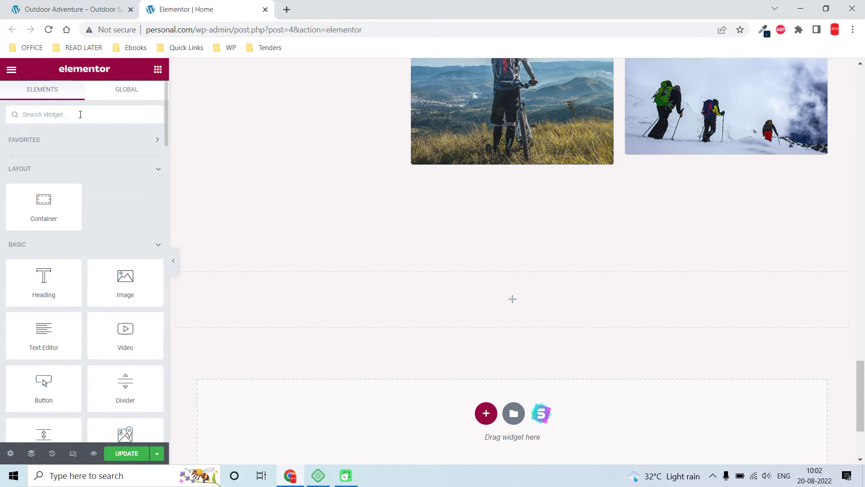
text(car)
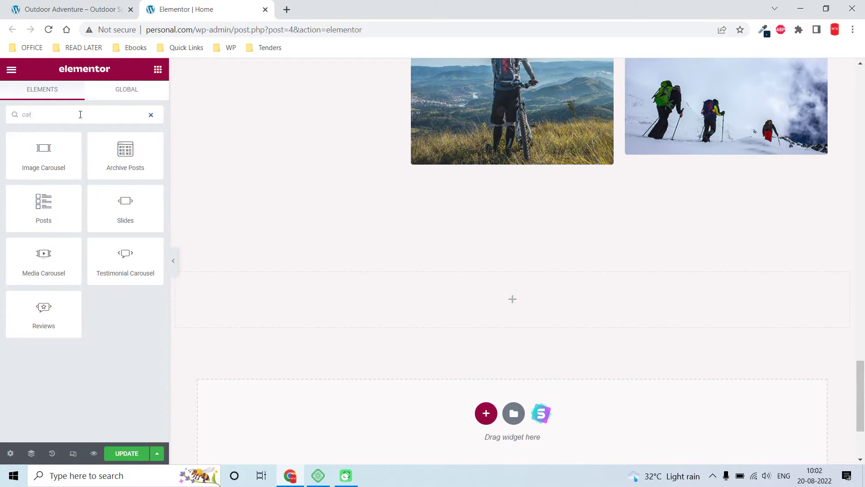
drag(43, 155, 558, 292)
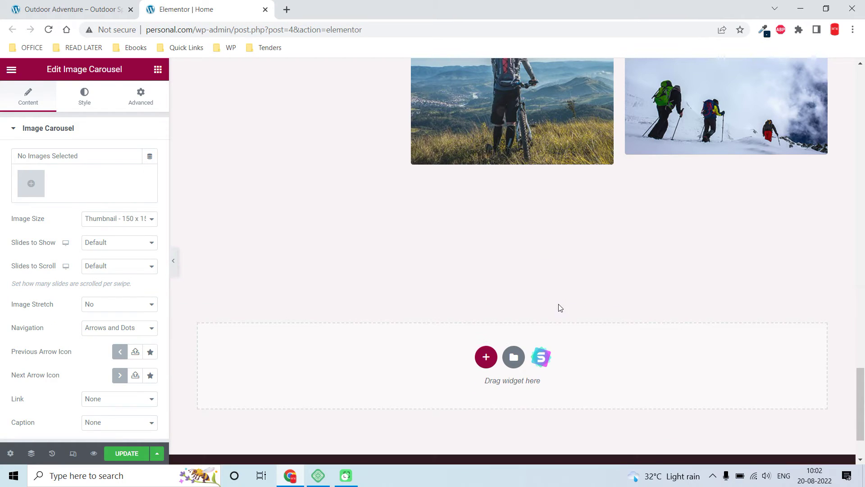
Select Forbes through npr in the Media Library, create a gallery and insert it.
click(30, 186)
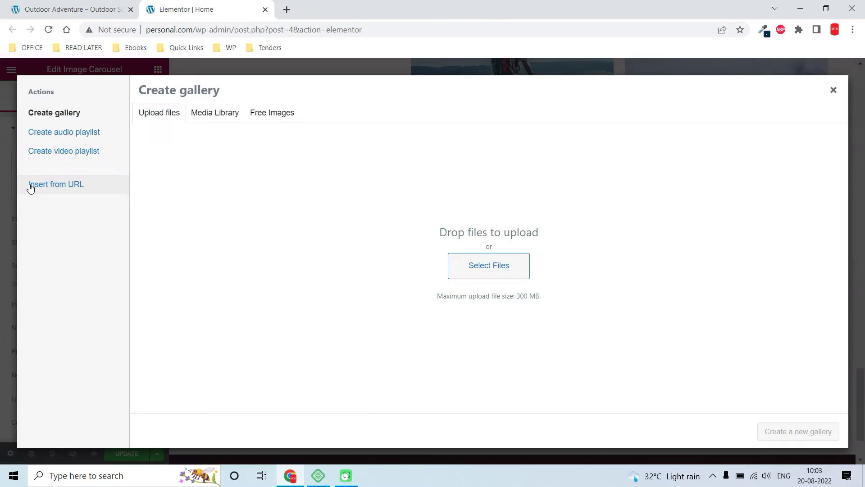
click(207, 118)
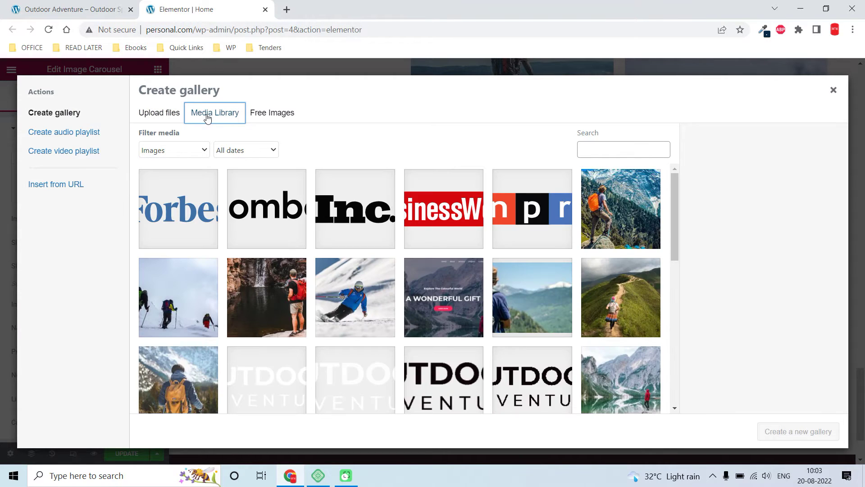
click(178, 197)
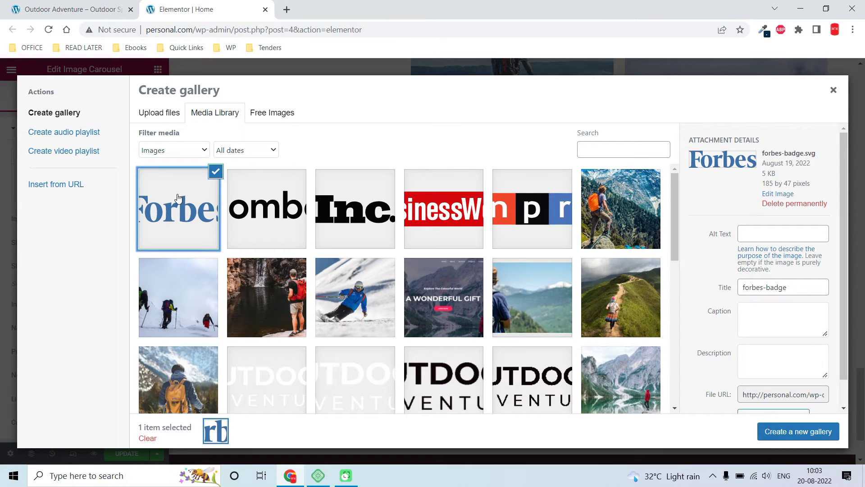
shift+click(539, 221)
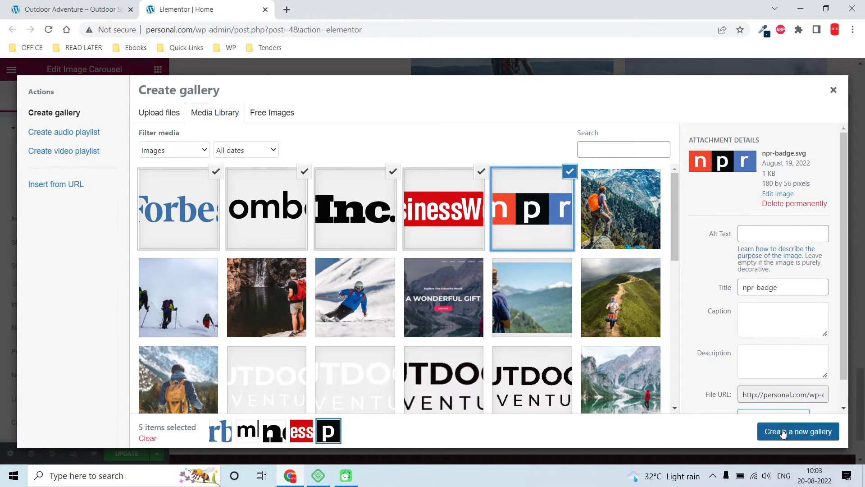
click(786, 432)
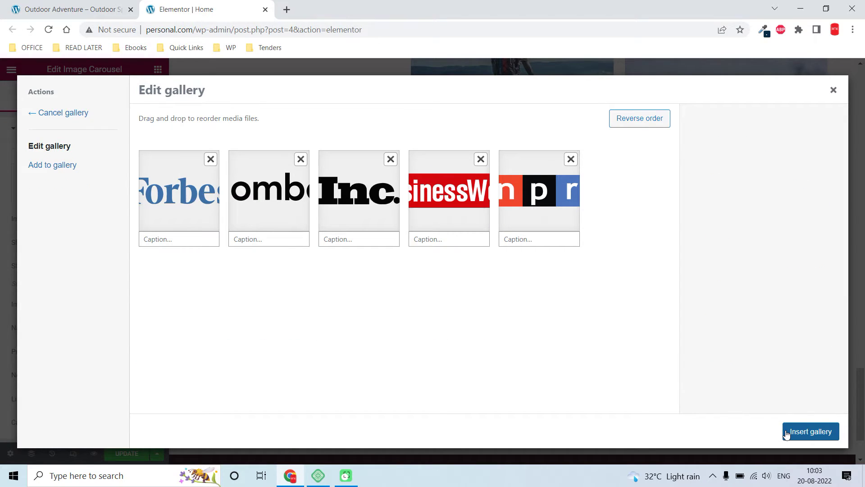
click(831, 434)
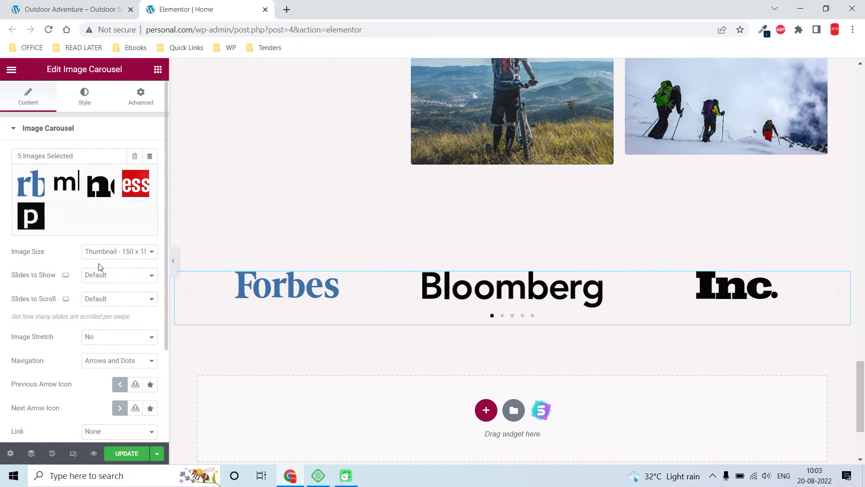
Set Slides to Show to 5, Slides to Scroll to 1 and Navigation to None.
click(119, 282)
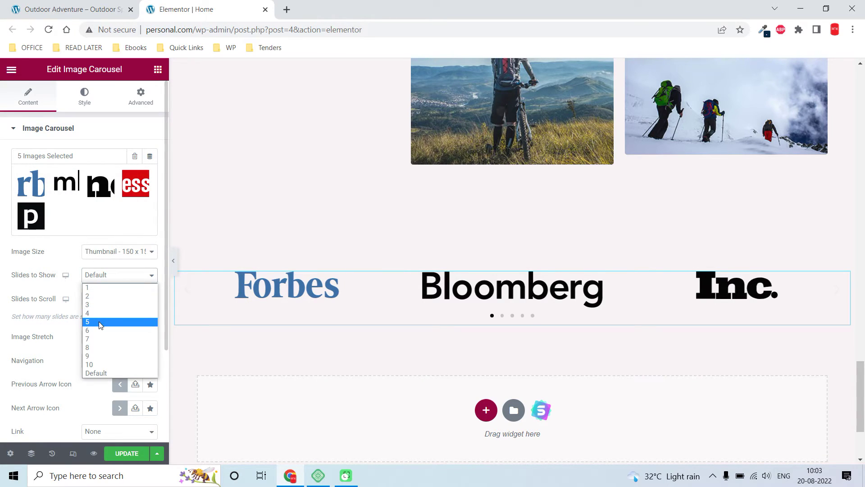
click(100, 324)
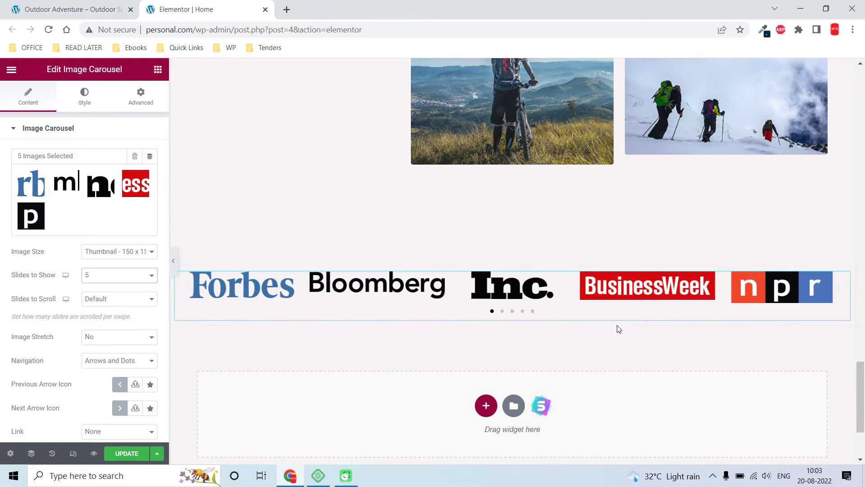
click(91, 302)
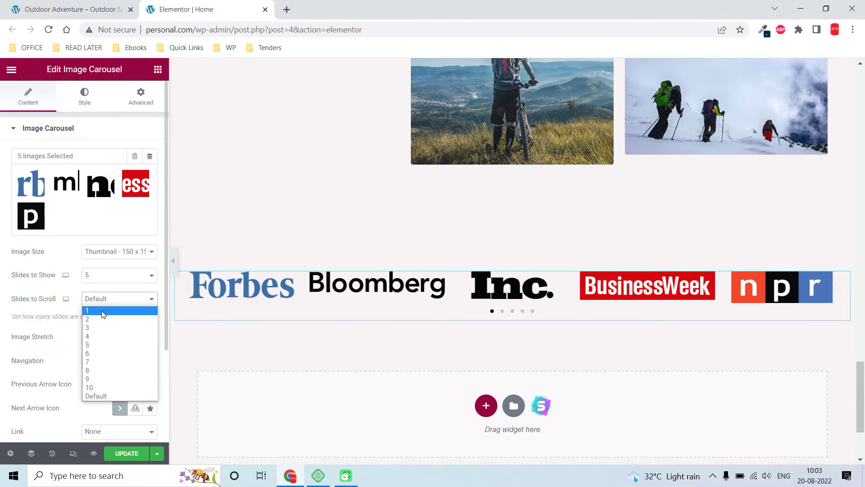
click(103, 310)
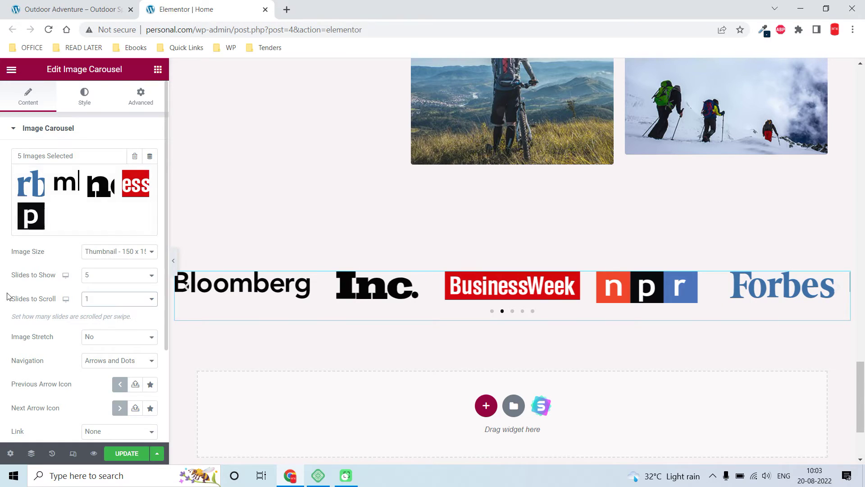
scroll(46, 288, down, 3)
scroll(47, 289, up, 3)
scroll(522, 322, down, 1)
scroll(76, 367, down, 3)
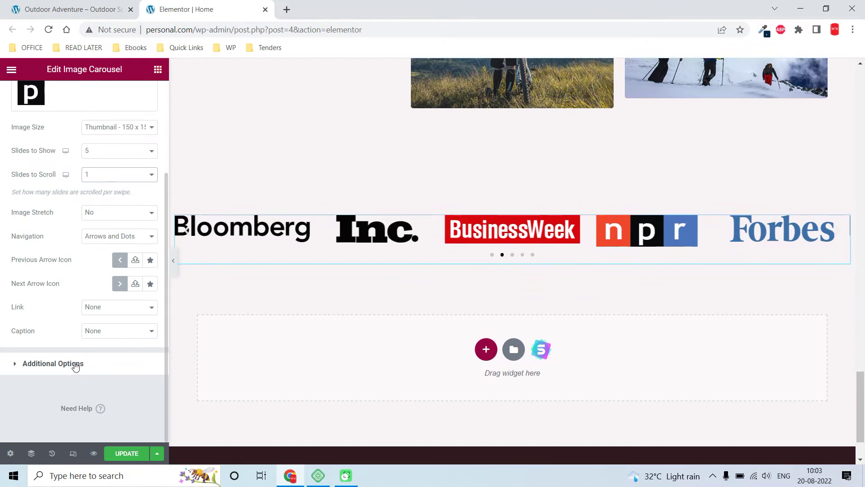
click(119, 242)
click(104, 271)
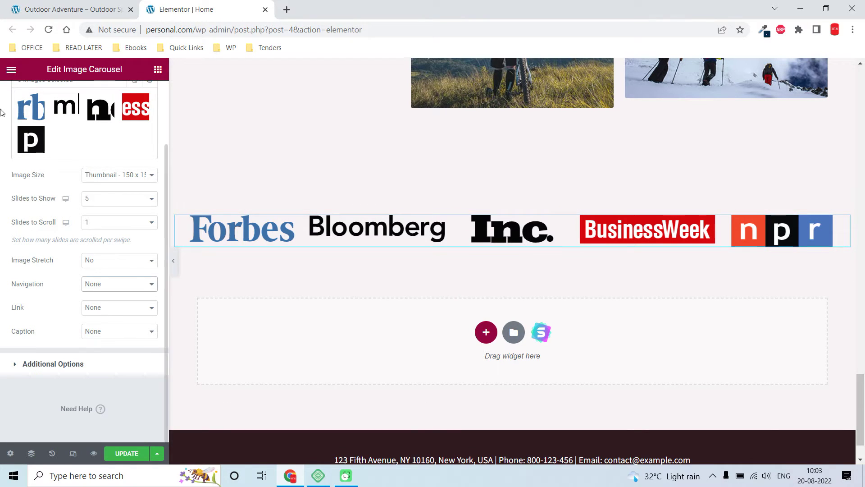
scroll(1, 111, up, 2)
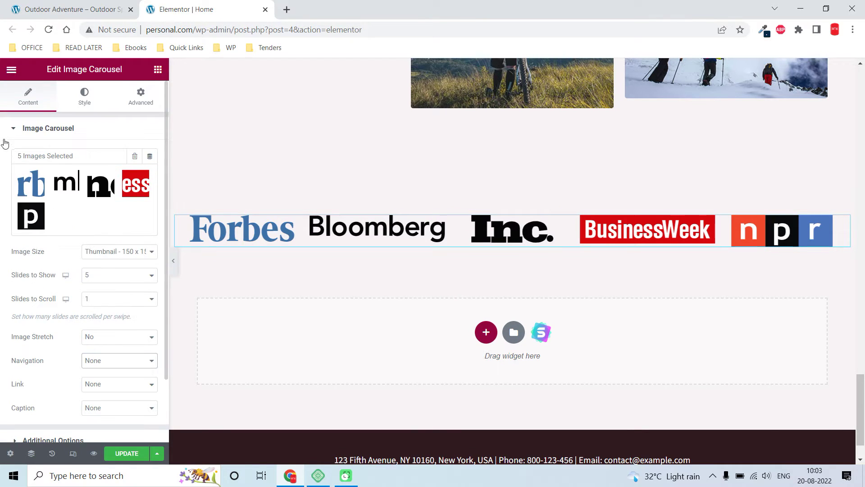
Give the carousel the CSS ID 'brand' in its Advanced settings.
click(141, 104)
scroll(103, 197, down, 5)
scroll(103, 205, up, 5)
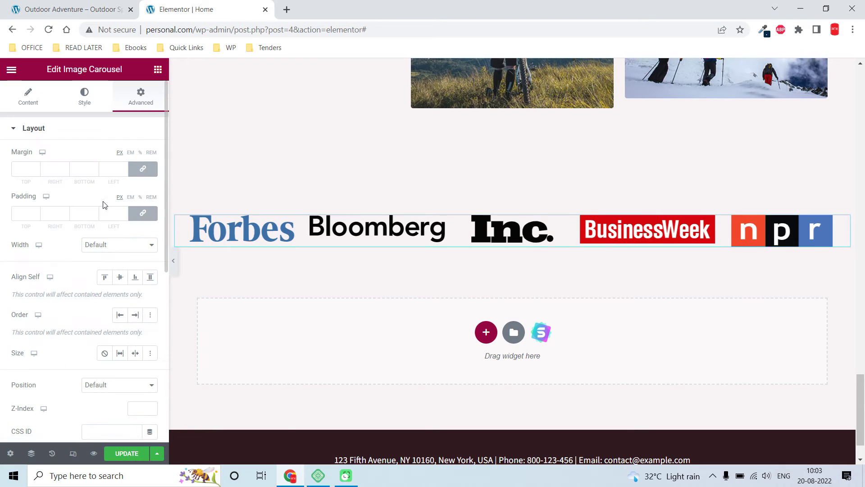
scroll(65, 303, down, 3)
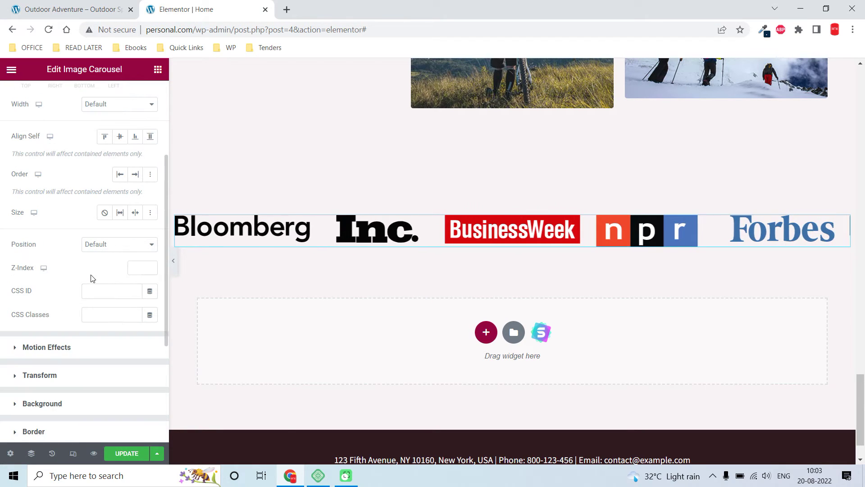
click(119, 288)
text(brand)
In Custom CSS, begin the rule #brand img{filter: grayscale(100%).
scroll(100, 292, down, 4)
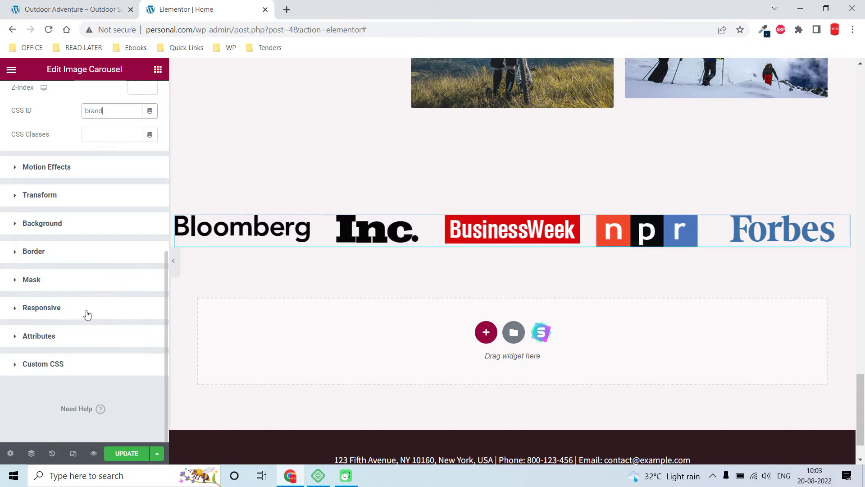
click(64, 365)
scroll(79, 304, down, 3)
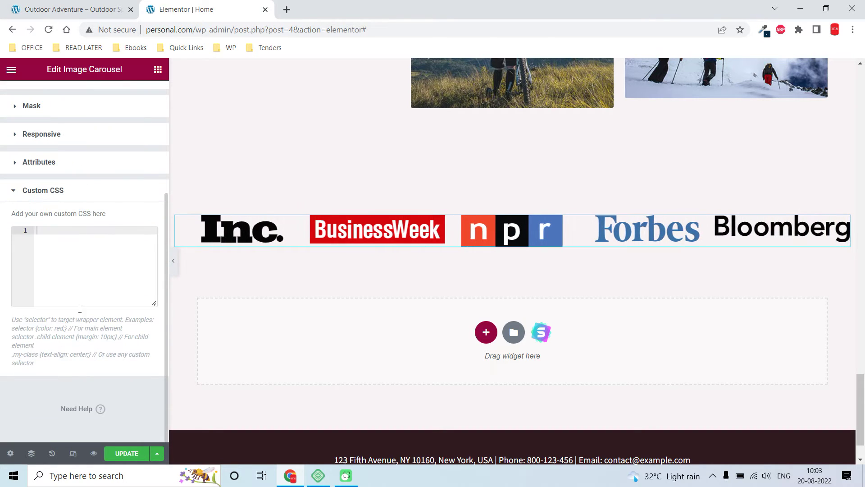
click(86, 265)
click(106, 246)
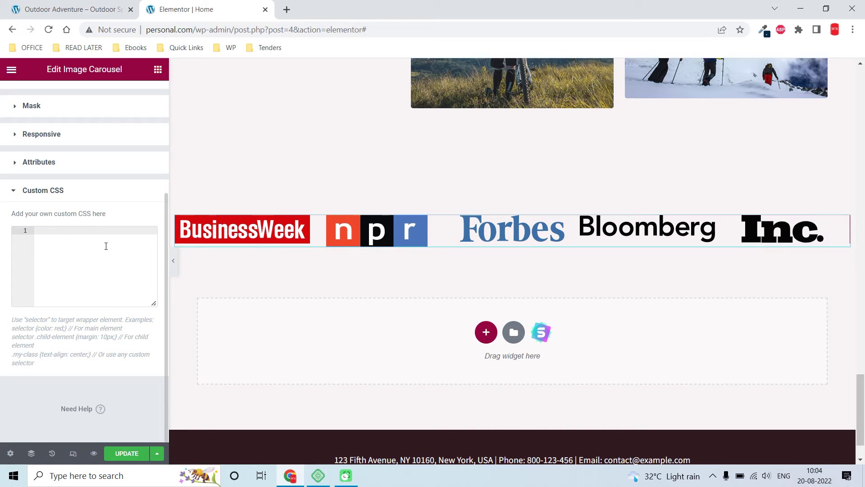
text(#brand)
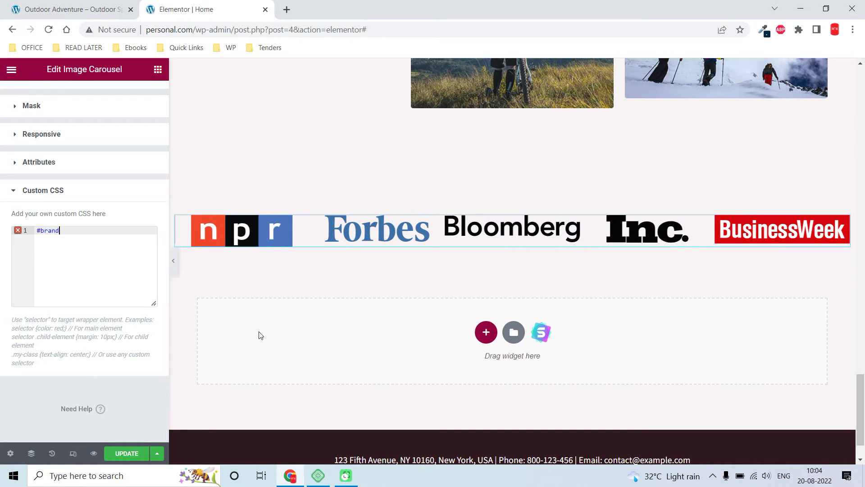
scroll(54, 246, up, 4)
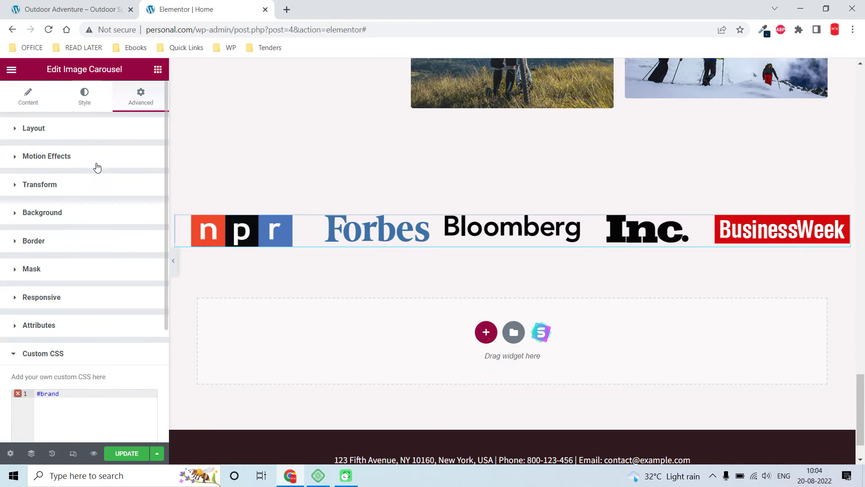
click(89, 128)
scroll(68, 304, down, 3)
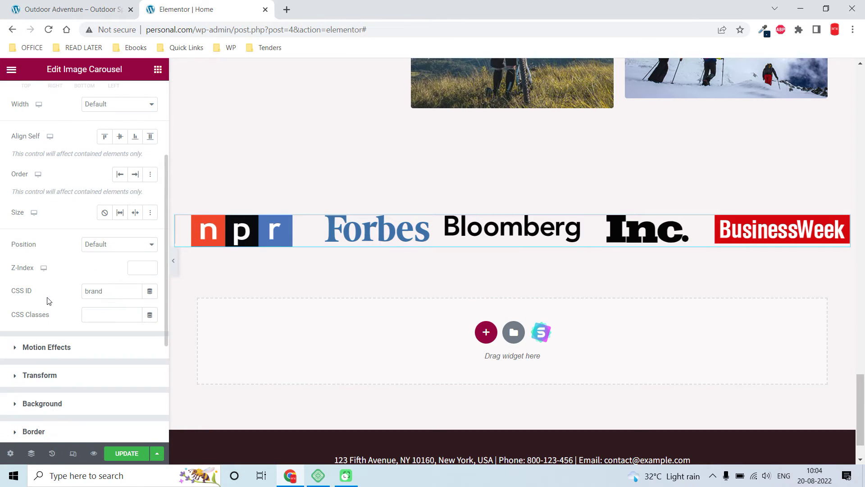
scroll(116, 298, down, 4)
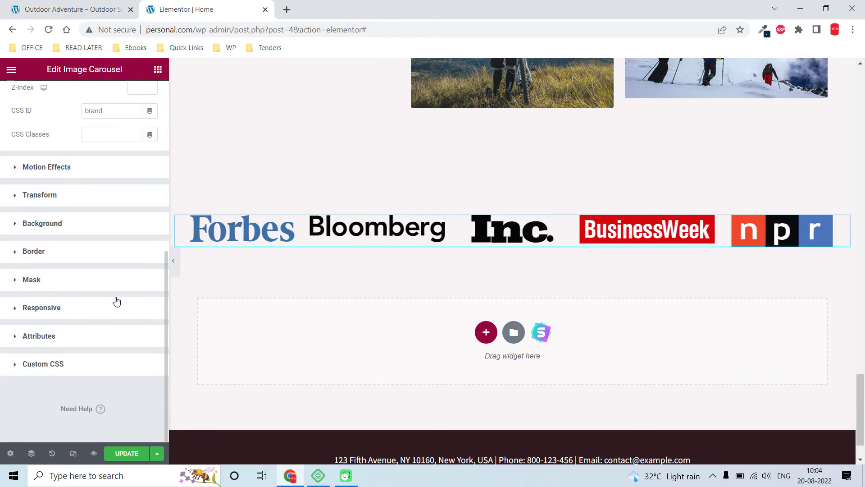
click(50, 365)
scroll(101, 340, down, 2)
click(102, 330)
text(im)
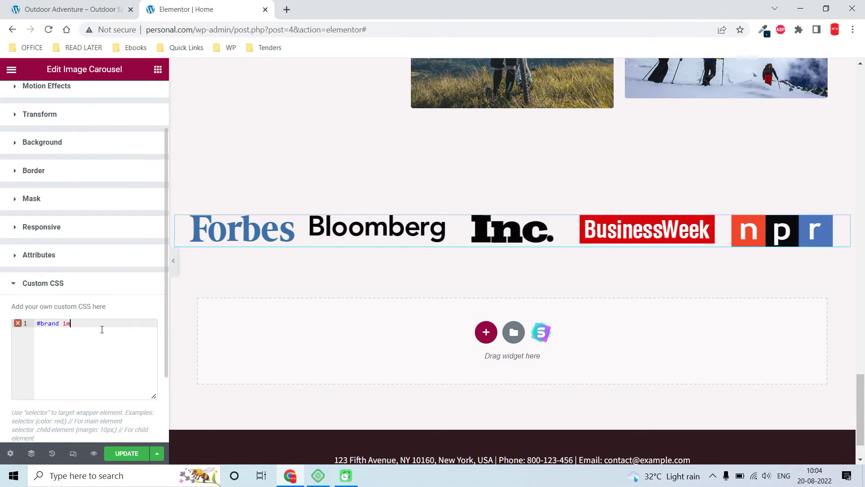
text(g{fil)
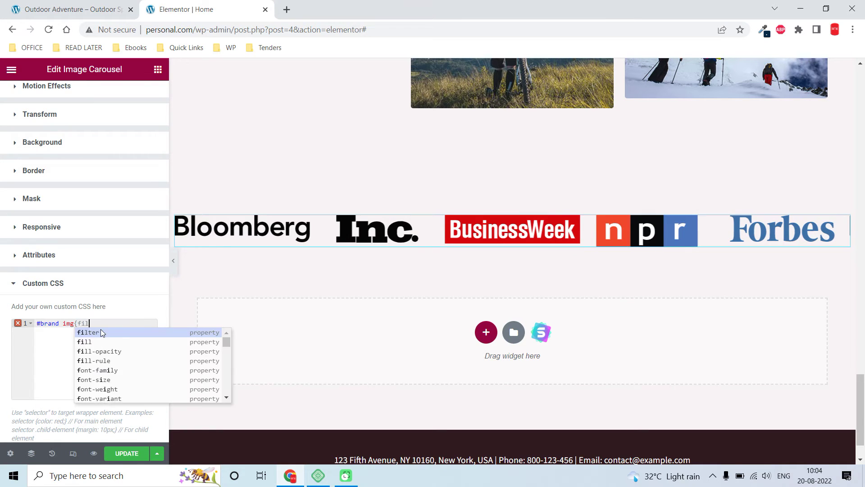
key(Tab)
text(gr)
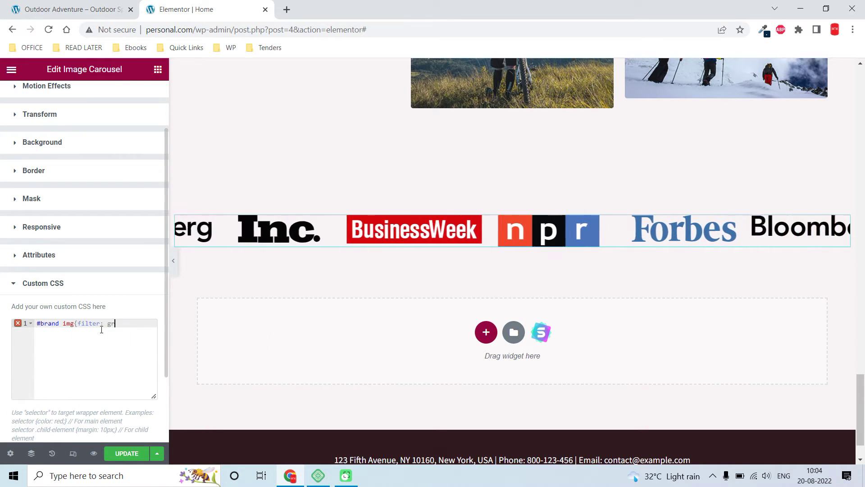
text(ayscale)
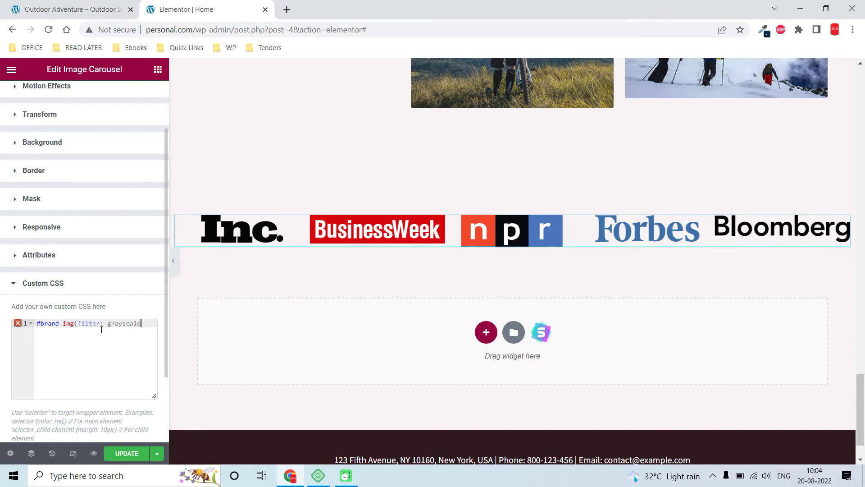
text((100)
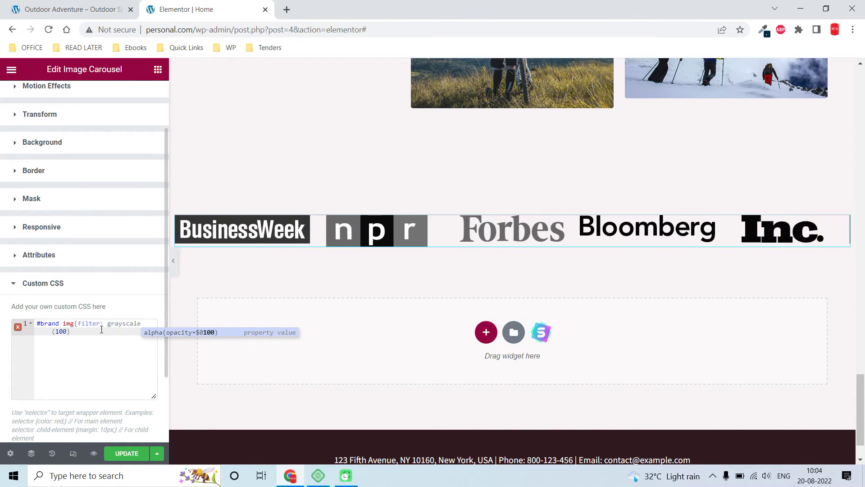
text(%)
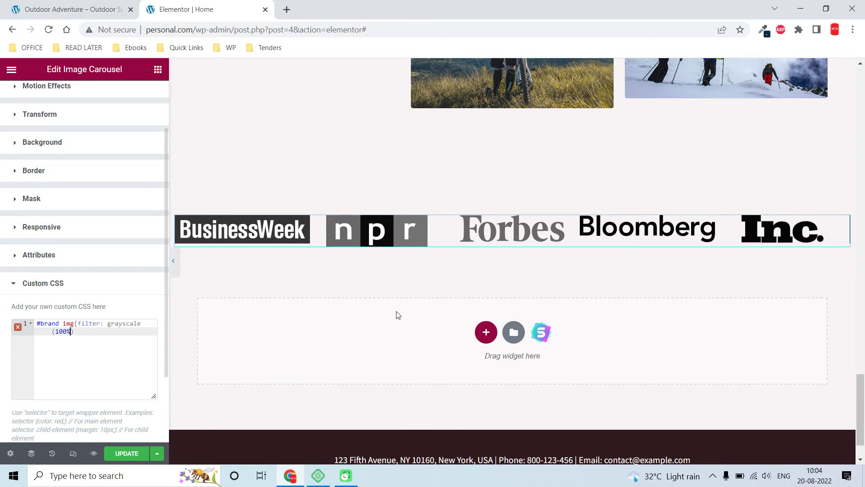
Finish the rule with opacity: 0.45;} and start a new line.
click(97, 332)
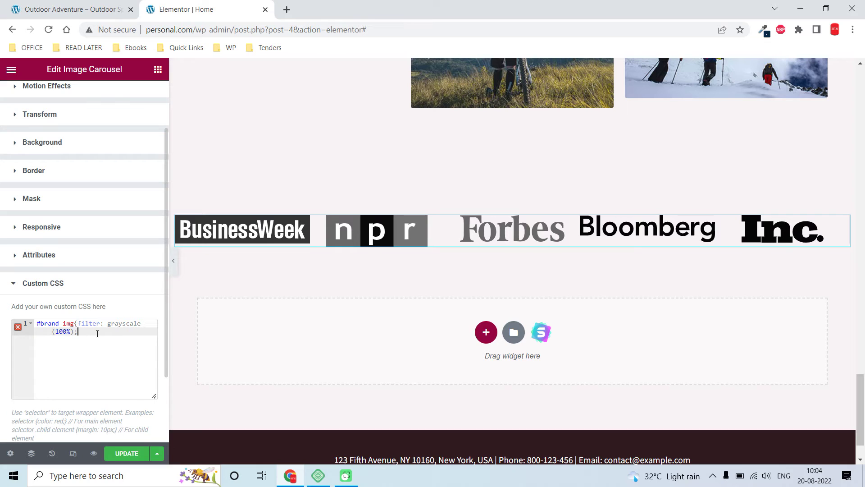
text(; opa)
key(Tab)
text(.)
key(BackSpace)
text(0.45)
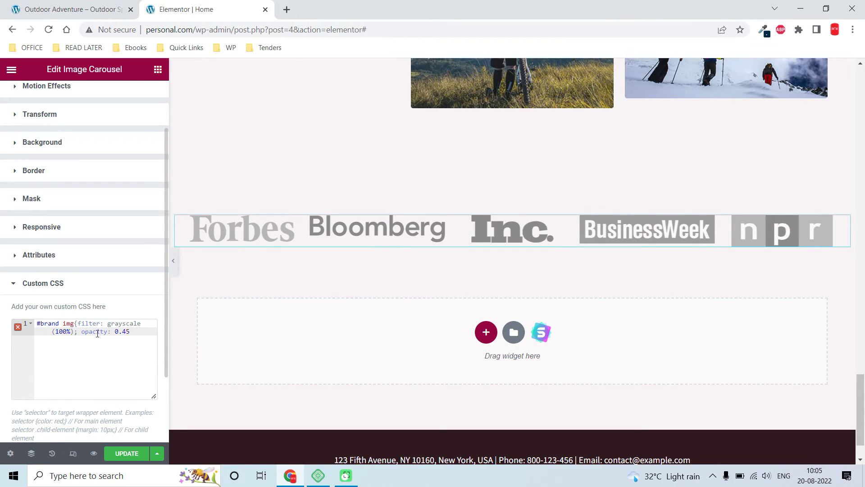
text(;})
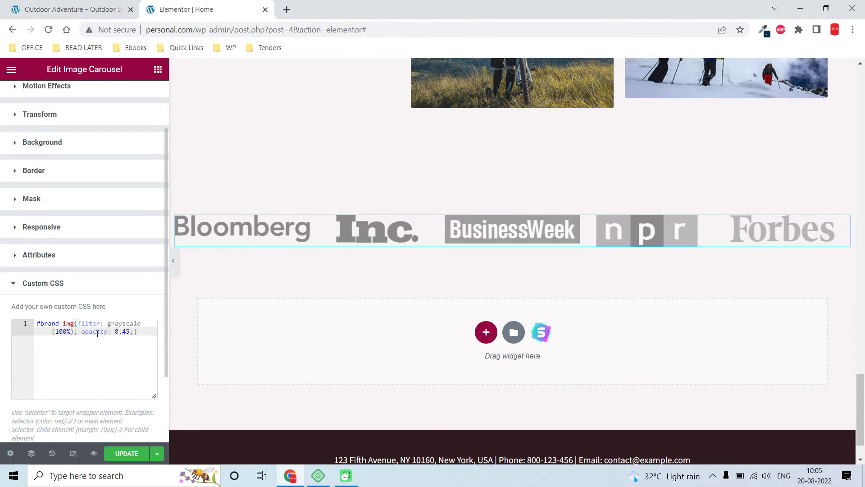
key(Return)
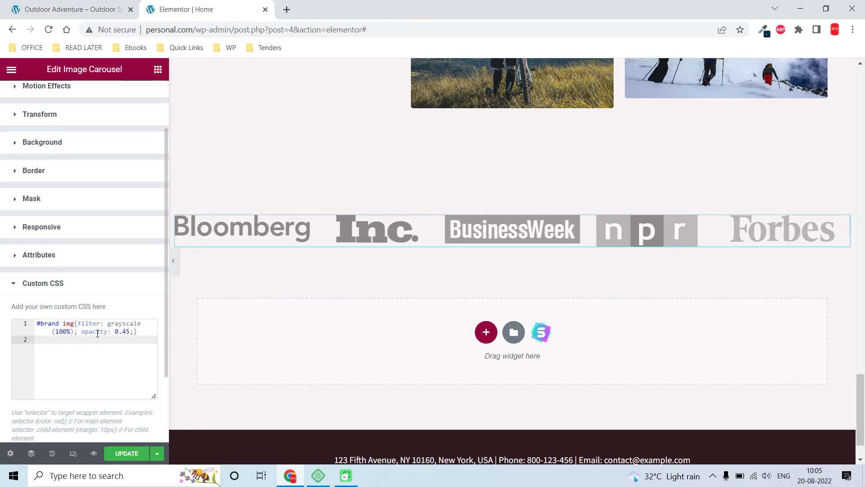
Add #brand img:hover{filter: grayscale(0); opacity: 1;} and update the page.
text(#bra)
text(nd img:hover{)
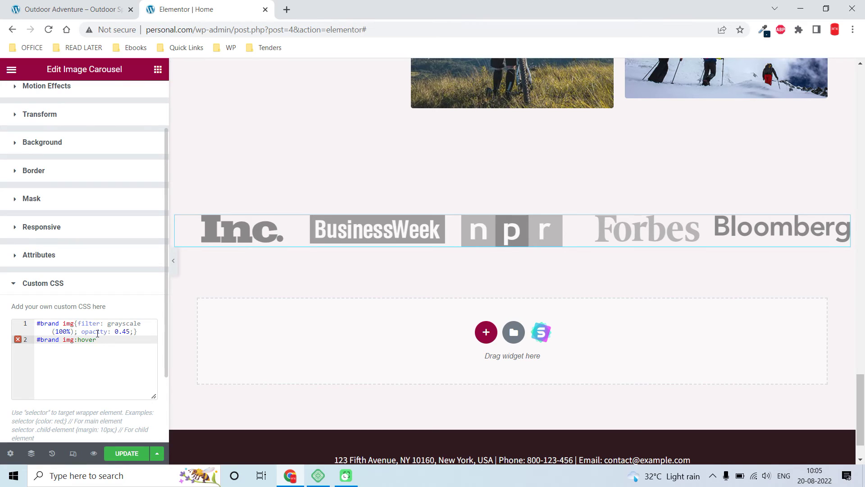
text(fil)
key(Tab)
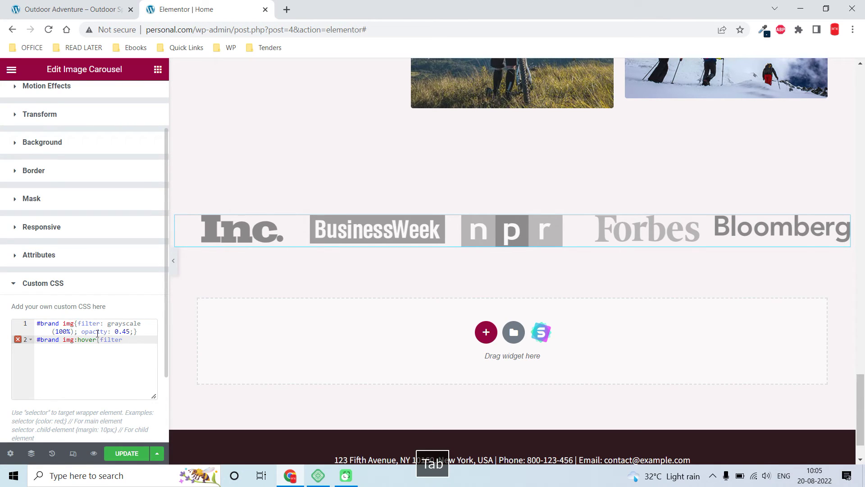
text(:g;)
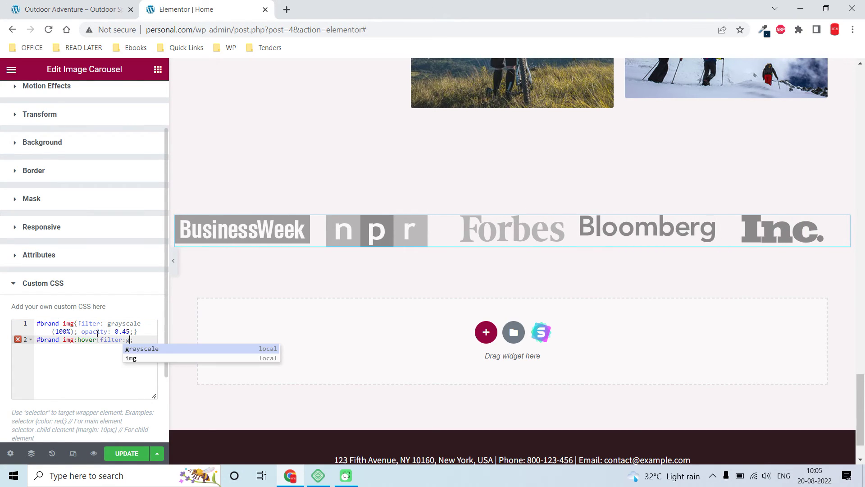
key(Tab)
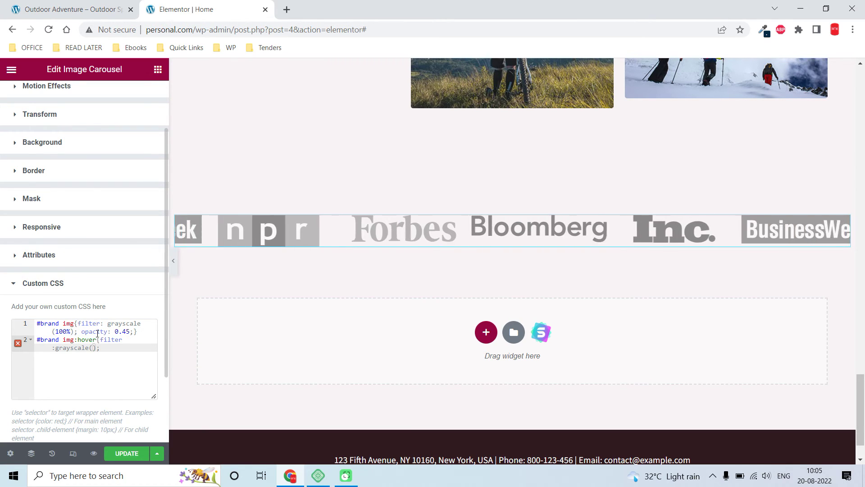
text(()
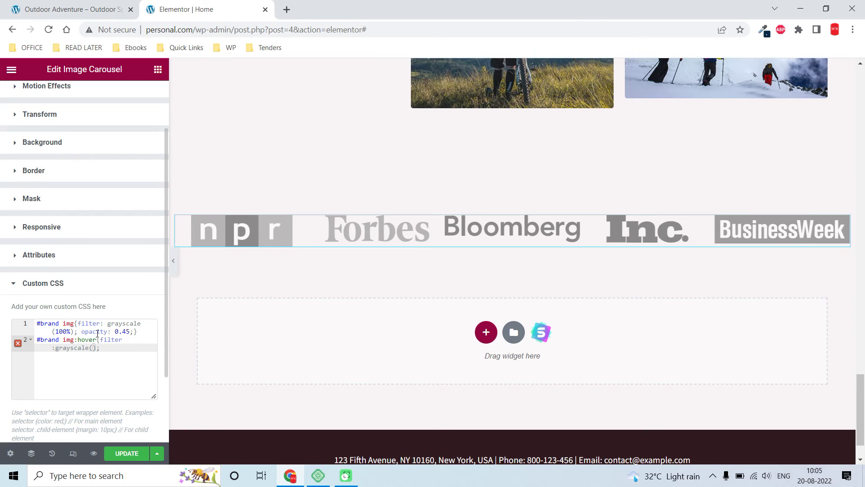
text(0%)
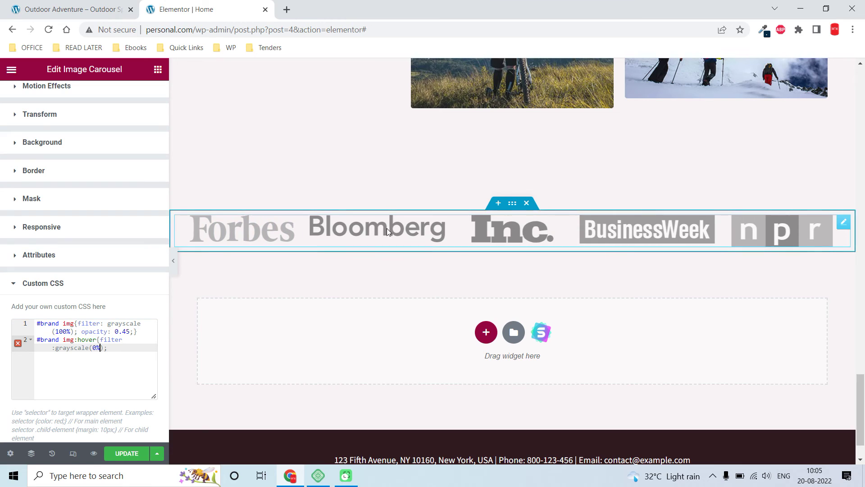
text(op)
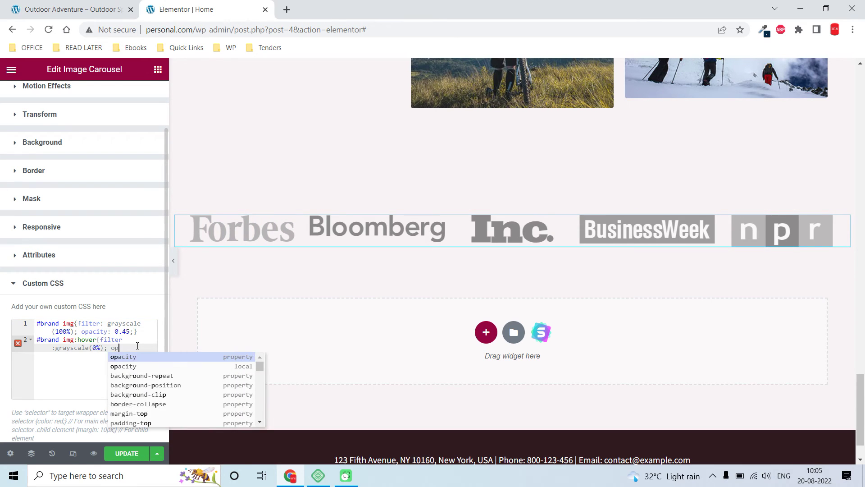
key(Tab)
text(1;)
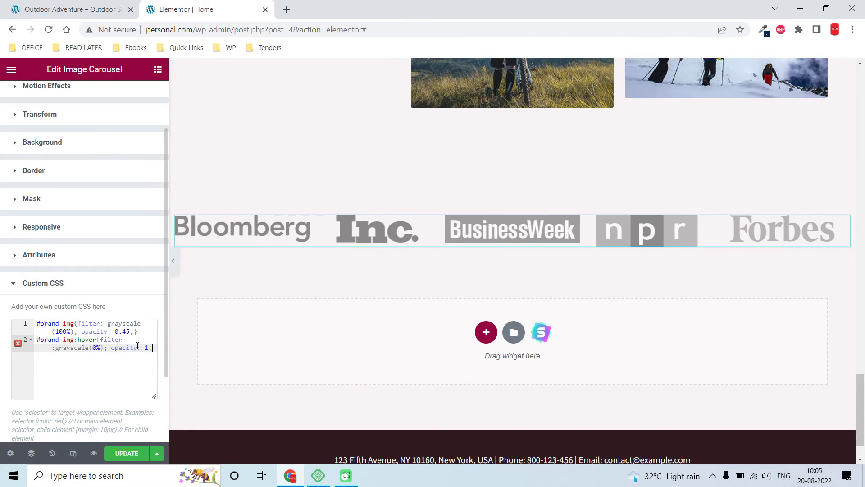
text(})
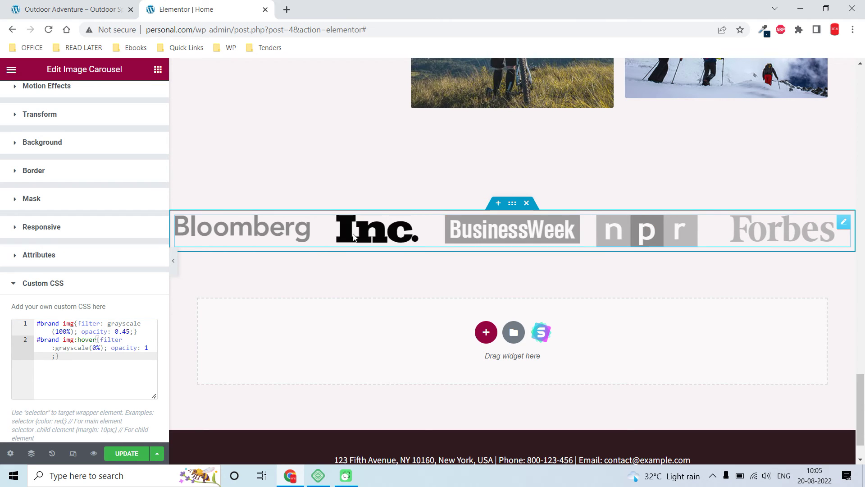
click(83, 372)
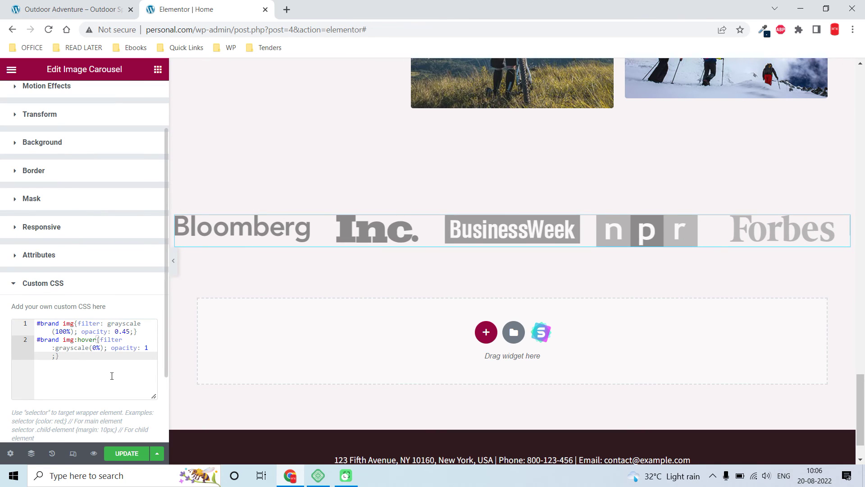
click(128, 455)
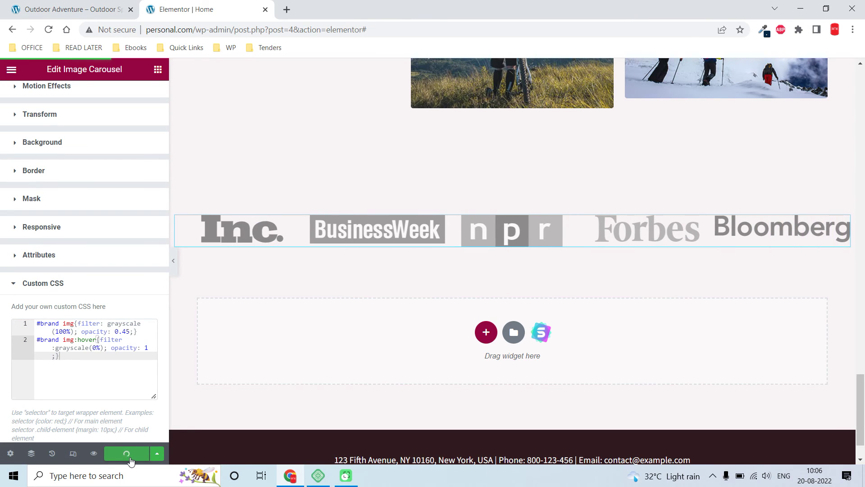
Switch to the Mobile preview and set Slides to Show to 3.
click(73, 453)
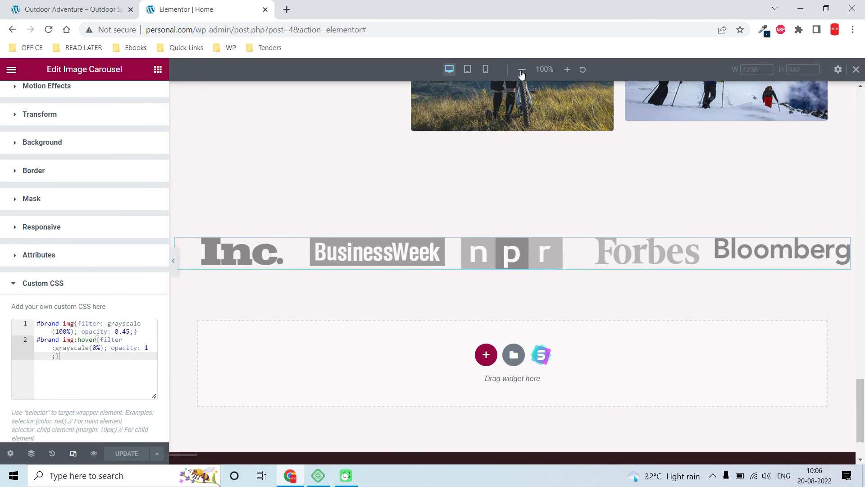
click(485, 69)
scroll(529, 261, down, 4)
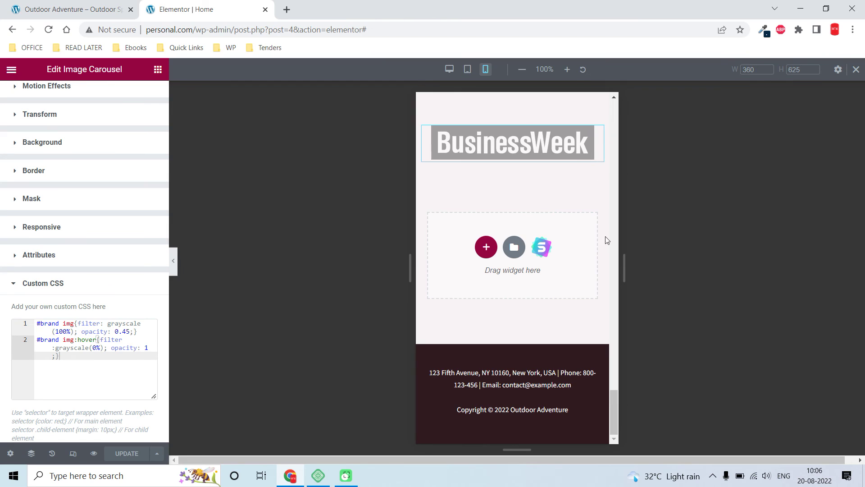
scroll(63, 115, up, 2)
click(28, 97)
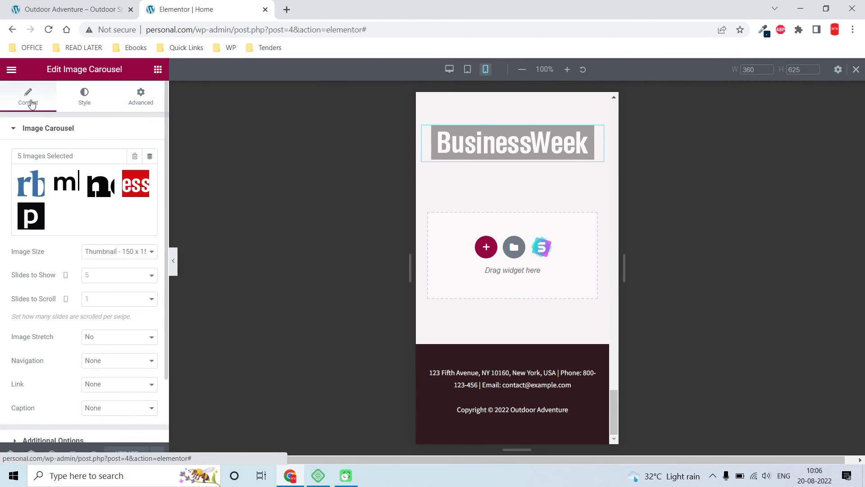
click(119, 275)
click(108, 312)
click(112, 281)
click(108, 304)
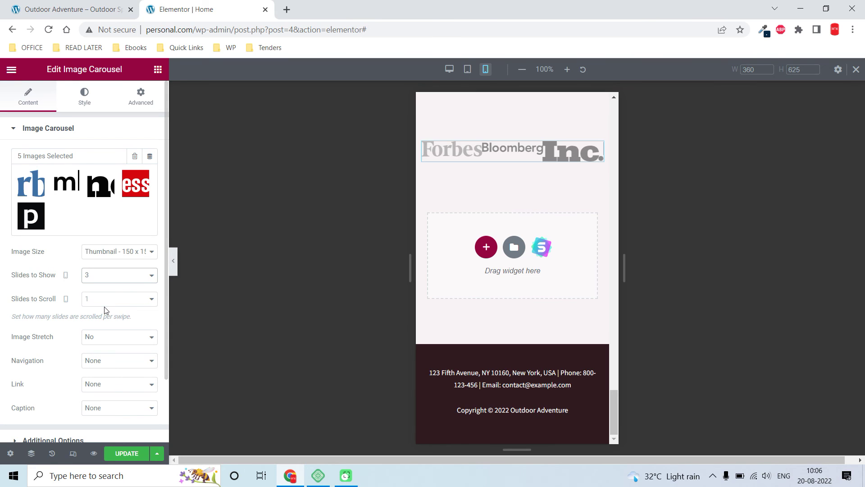
In Style, set Image Spacing to Custom and Vertical Align to Center.
click(79, 116)
click(84, 96)
click(110, 179)
click(104, 200)
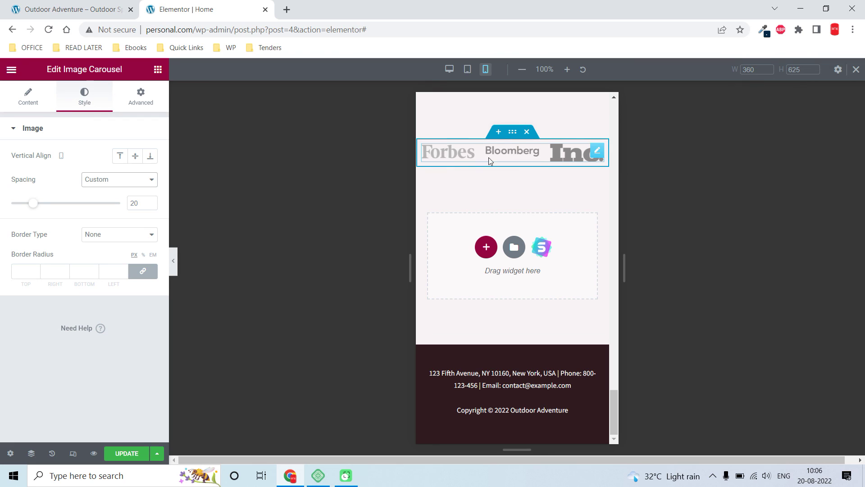
click(136, 156)
click(135, 156)
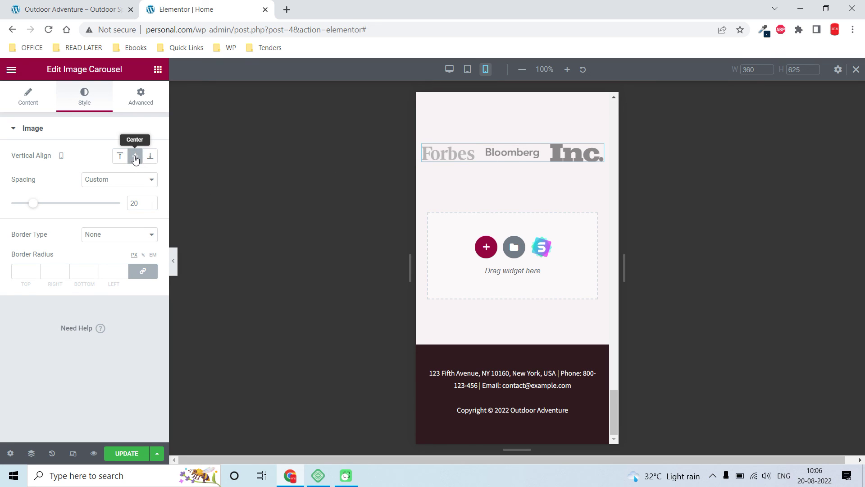